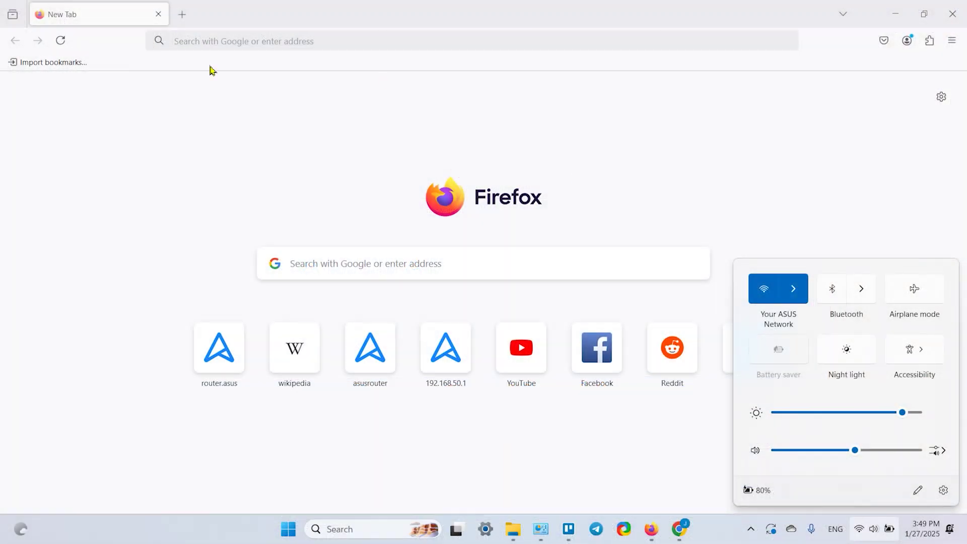
Load router.asus.com in Firefox after first trying the 192.168.50.1 address
left_click(223, 137)
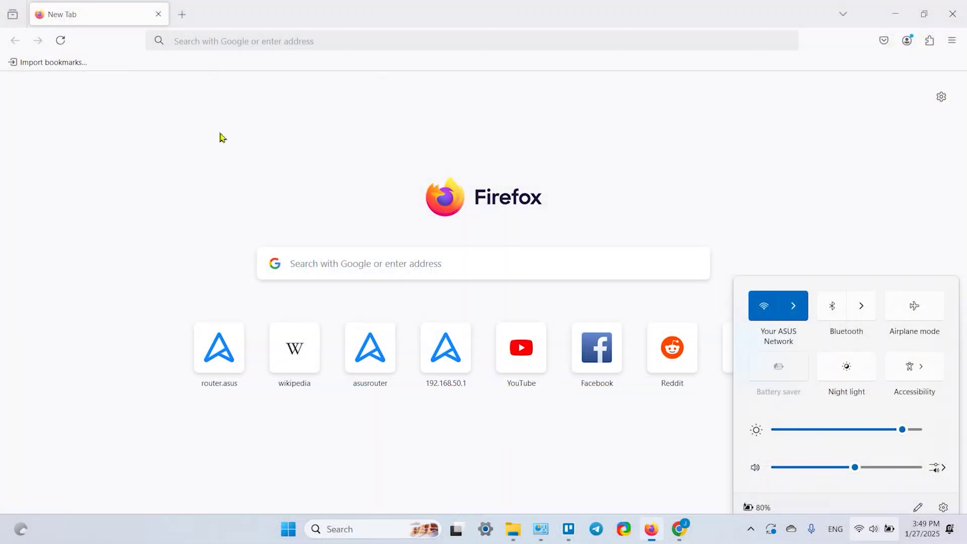
left_click(219, 40)
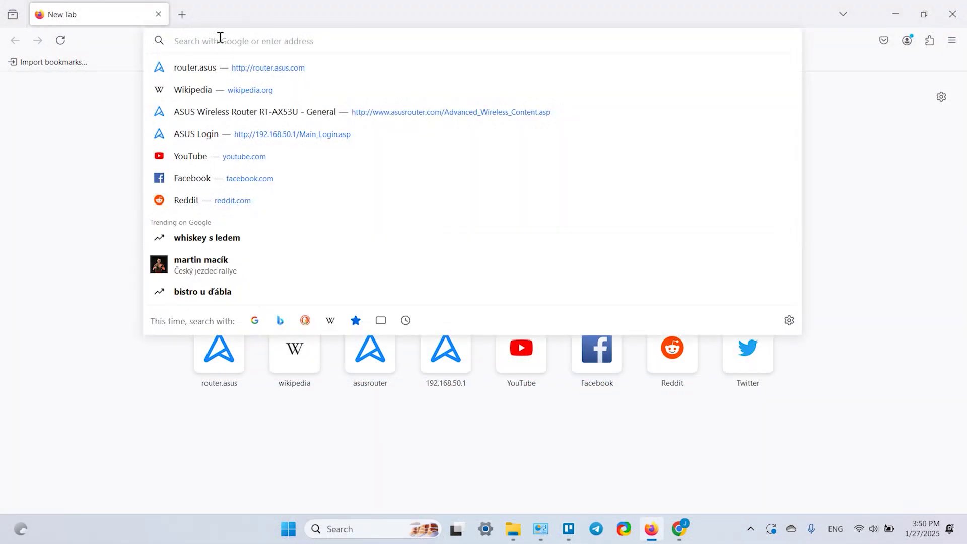
type("192.168.50.1/")
key("Right")
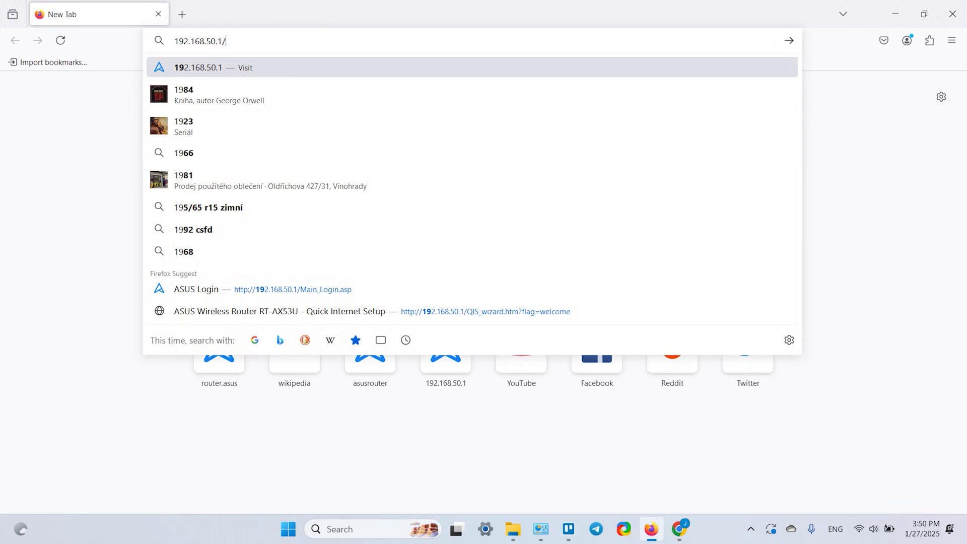
key("BackSpace")
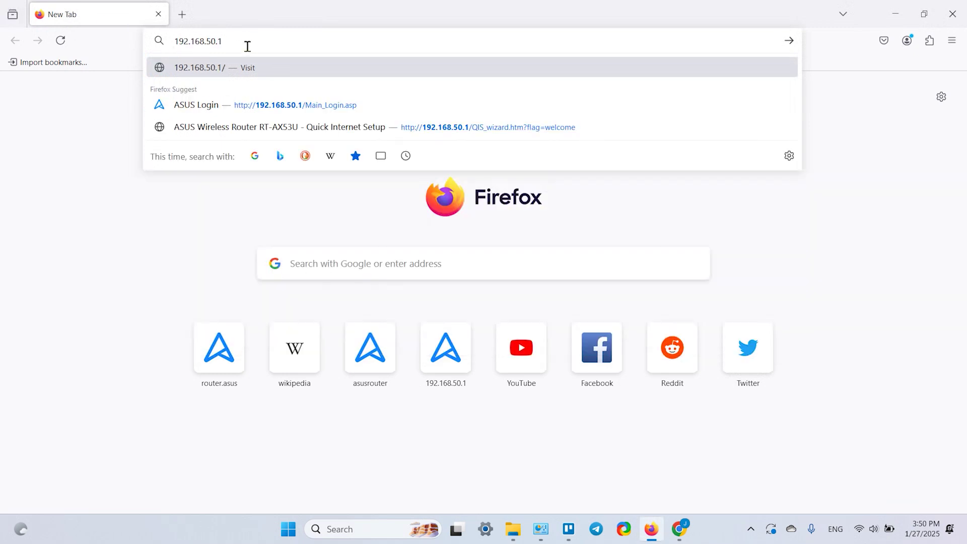
key("ctrl+a")
key("BackSpace")
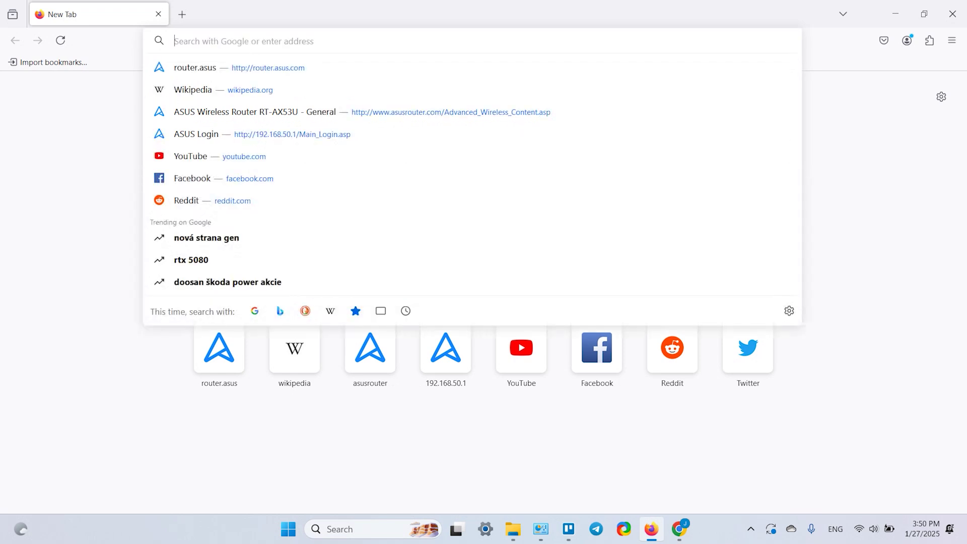
type("router.asus.com/")
key("End")
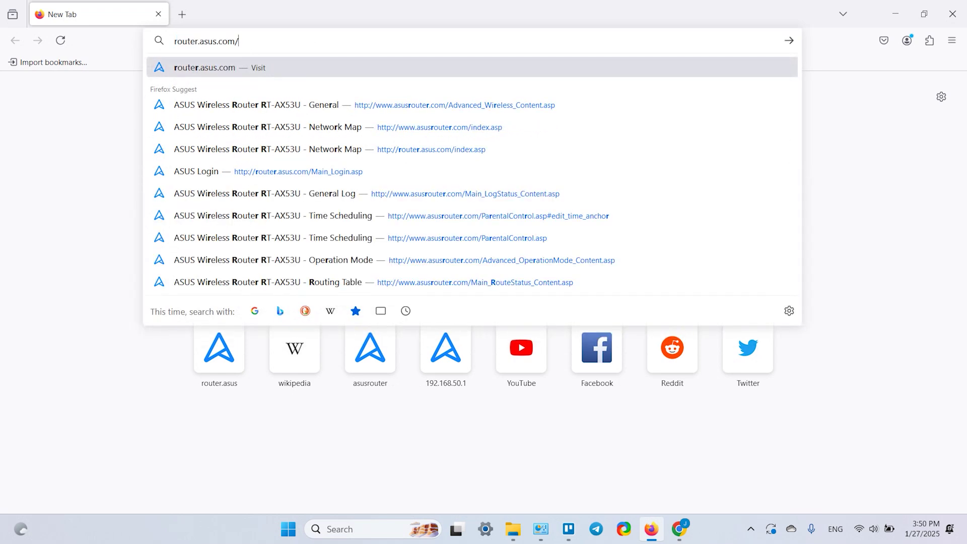
key("BackSpace")
key("Return")
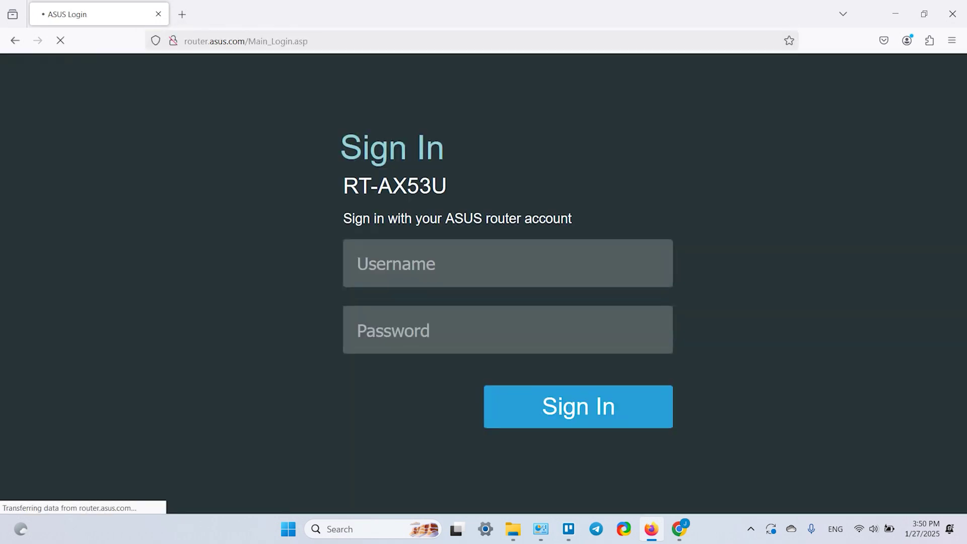
Sign in with username and password, decline saving it, and go to System Log – General Log
left_click(392, 259)
type("ad")
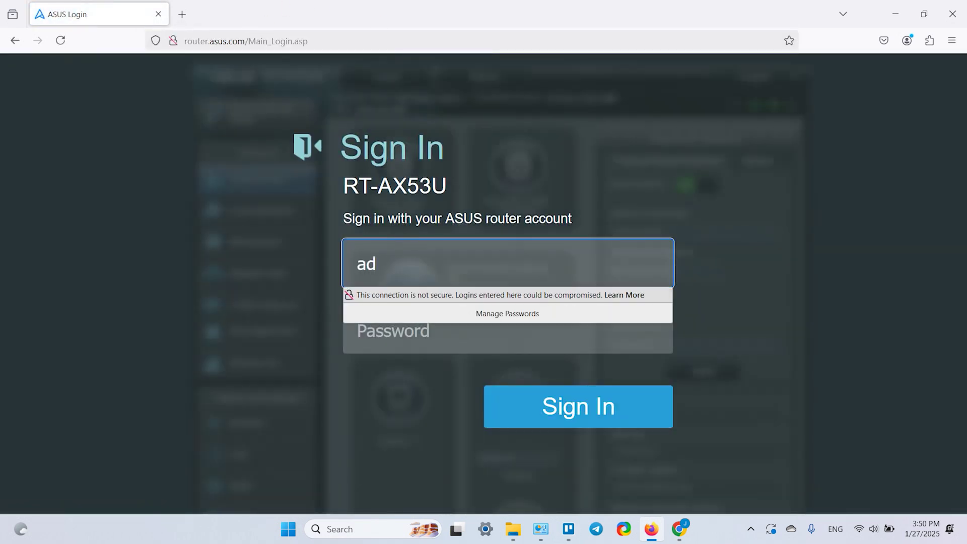
type("min")
key("Tab")
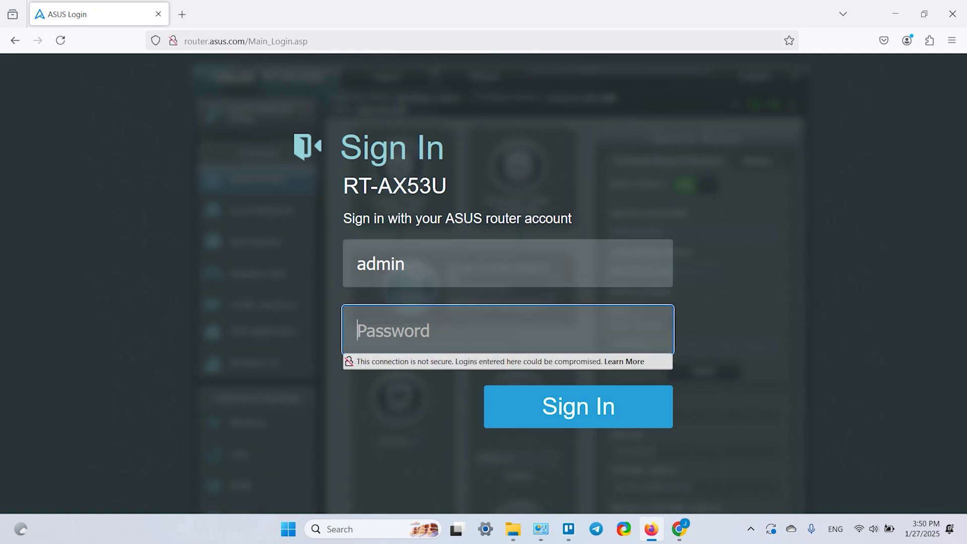
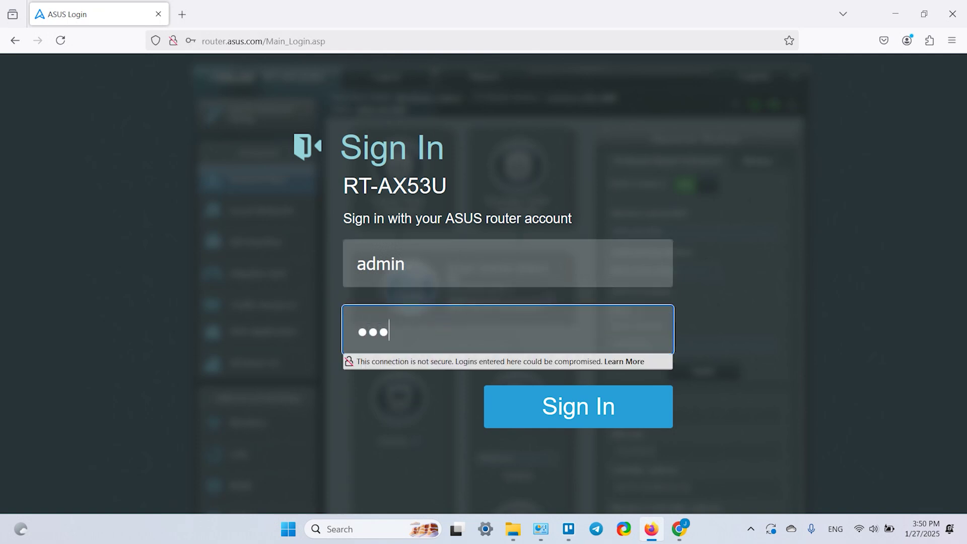
left_click(582, 415)
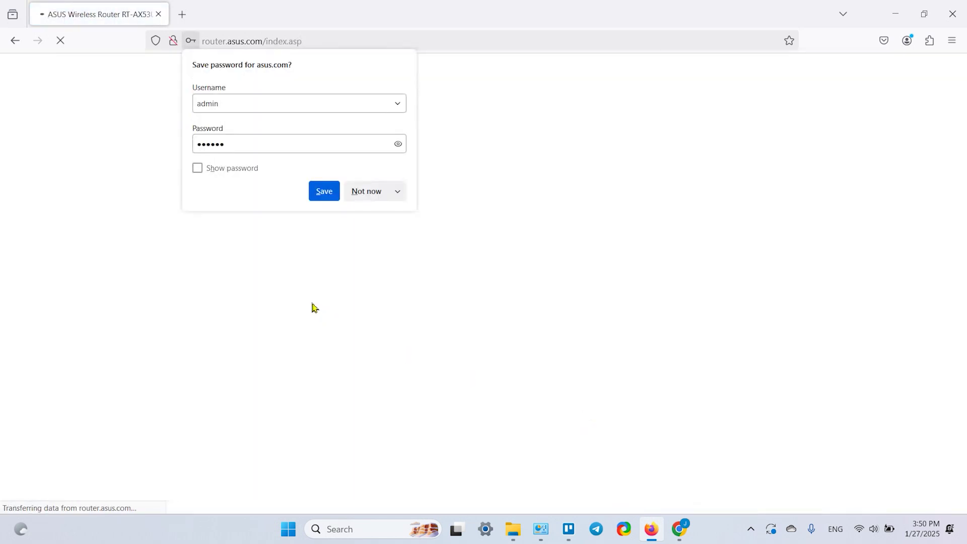
left_click(366, 192)
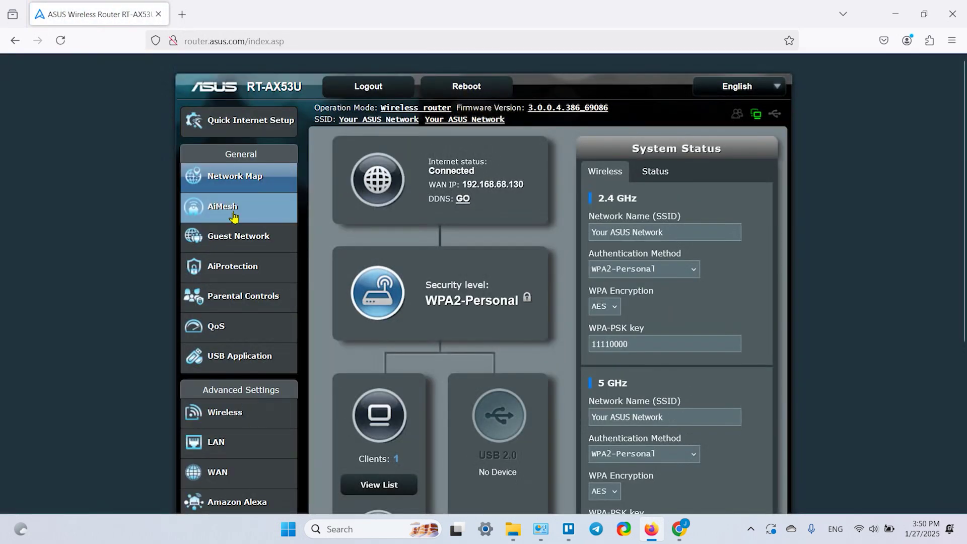
scroll(233, 218, "down", 5)
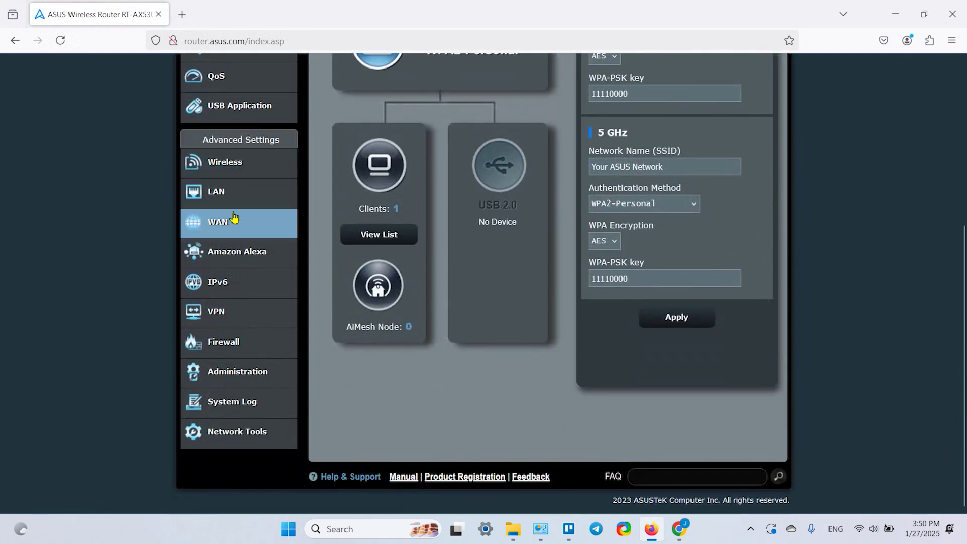
left_click(228, 404)
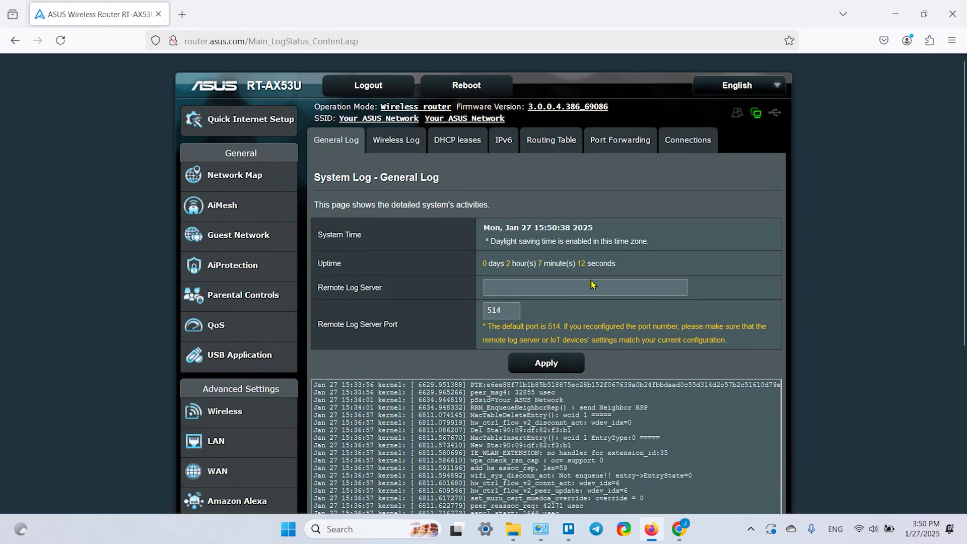
scroll(584, 279, "down", 3)
Clear the General Log's kernel entries using the Clear button below the log box
left_click(502, 369)
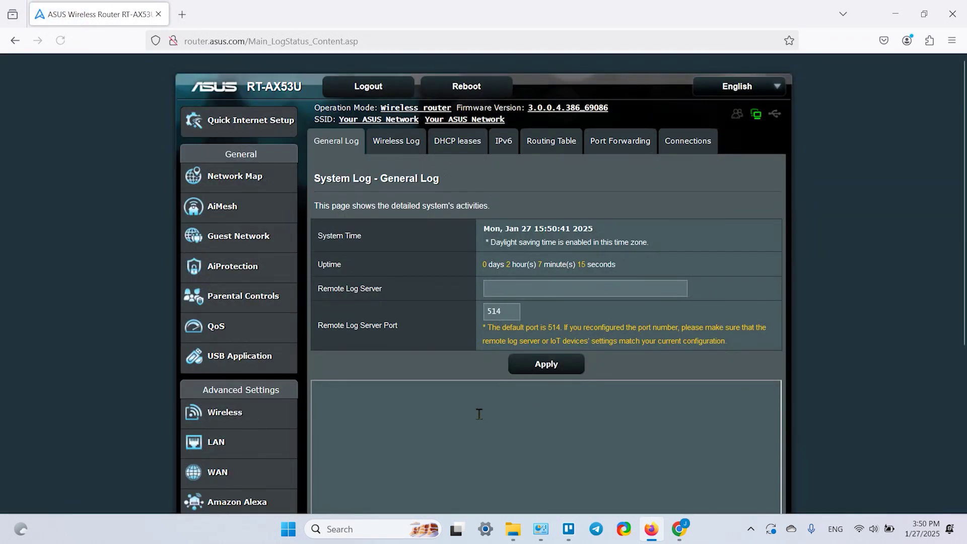
scroll(479, 411, "down", 3)
scroll(481, 401, "up", 2)
scroll(480, 395, "up", 1)
scroll(482, 393, "down", 3)
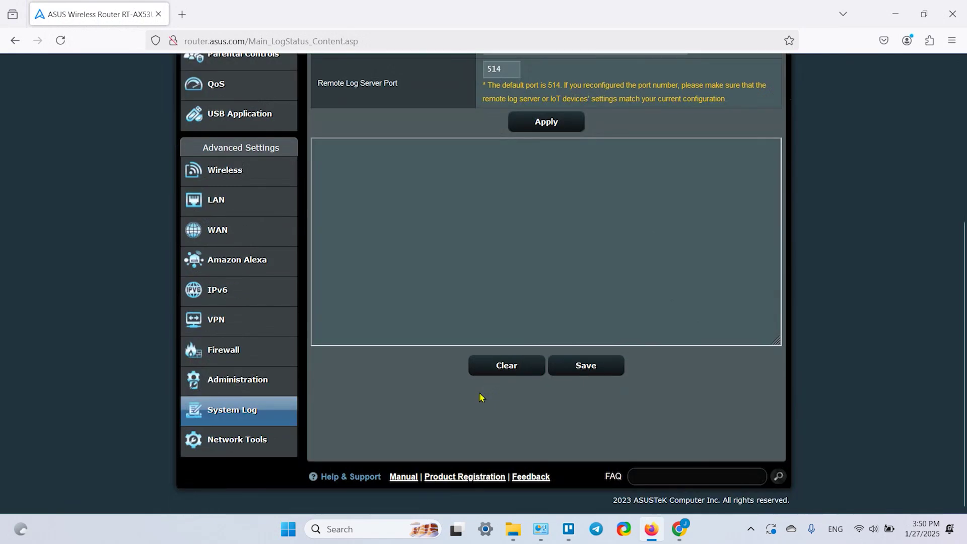
scroll(480, 393, "up", 3)
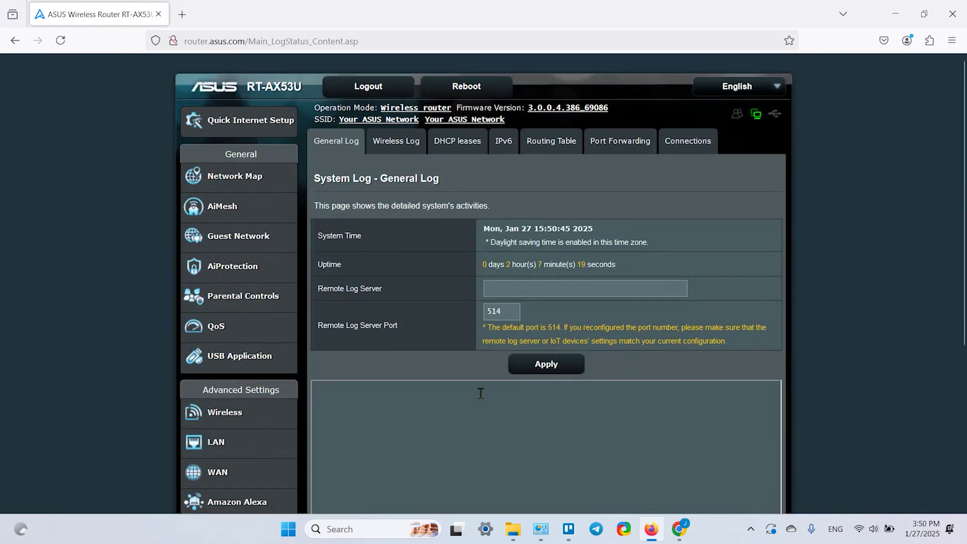